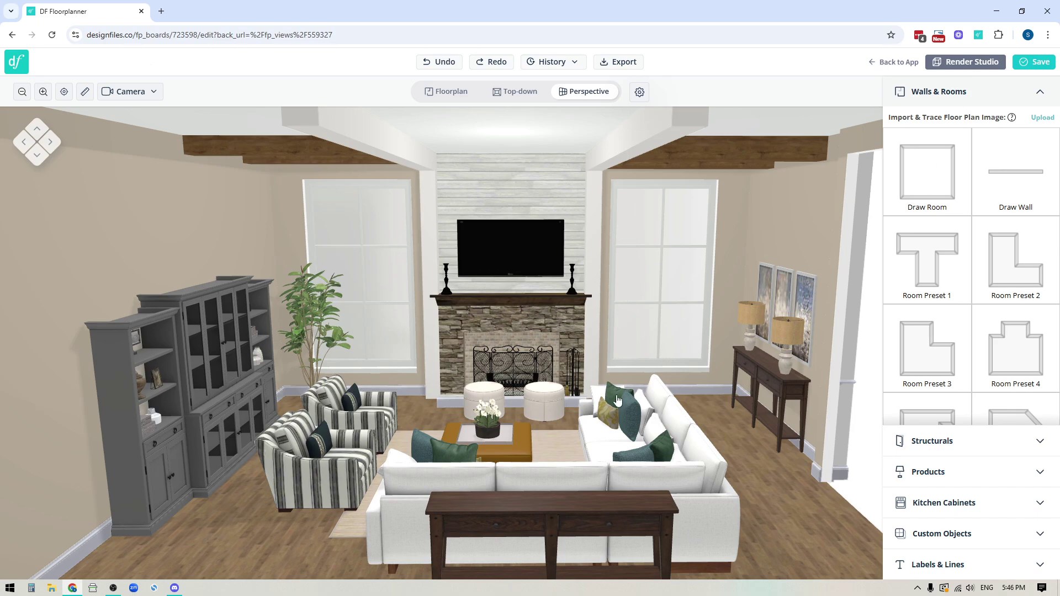
Step: Frame the living room toward the fireplace in perspective and open the Render Studio
{"action": "scroll", "coordinate": [788, 464], "scroll_direction": "up", "scroll_amount": 2}
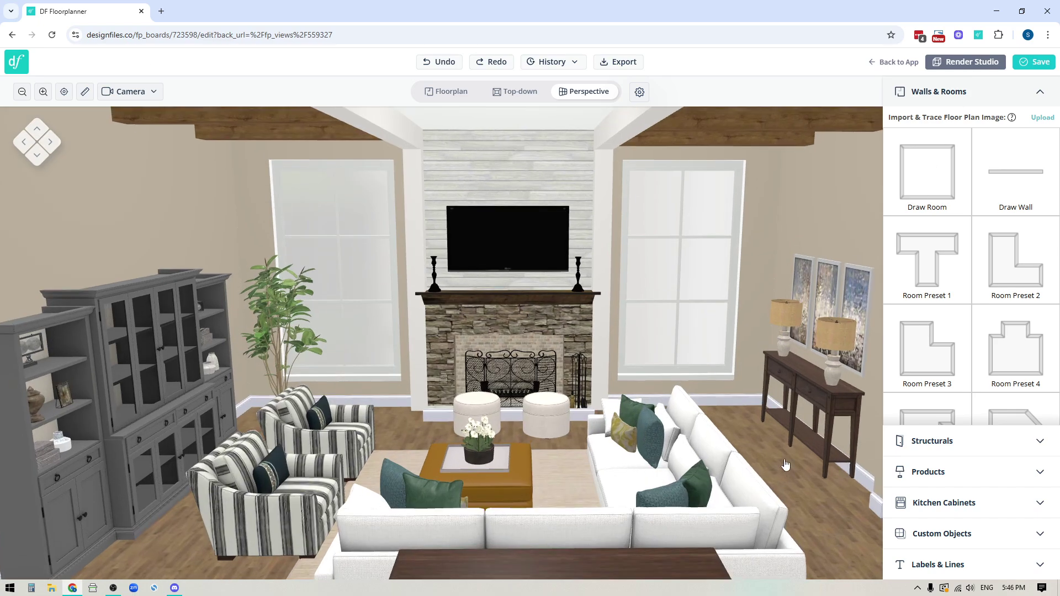
{"action": "scroll", "coordinate": [793, 453], "scroll_direction": "up", "scroll_amount": 1}
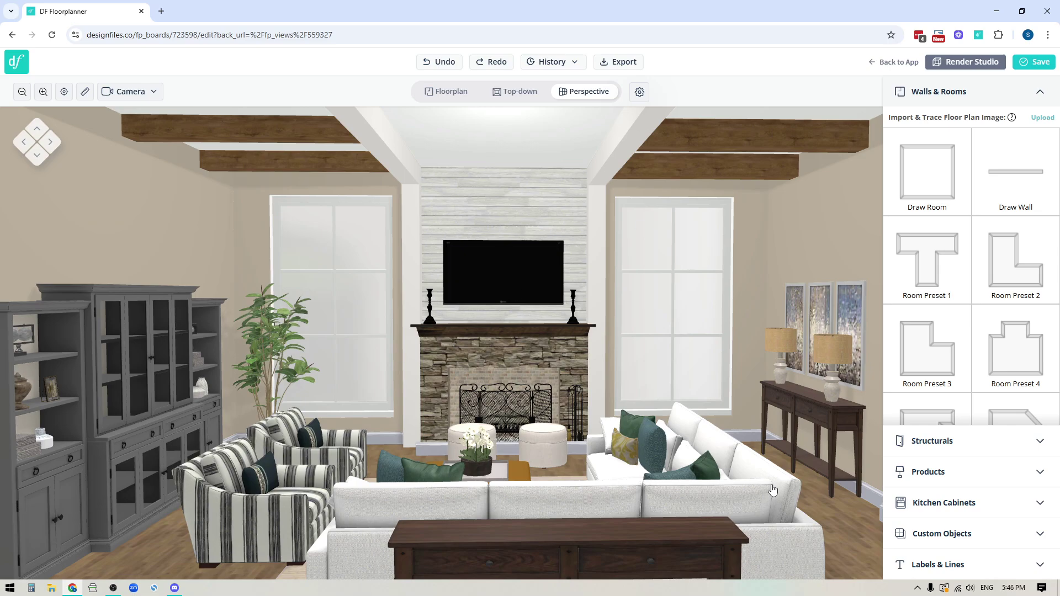
{"action": "mouse_move", "coordinate": [777, 469]}
{"action": "left_mouse_down"}
{"action": "mouse_move", "coordinate": [652, 496]}
{"action": "mouse_move", "coordinate": [793, 462]}
{"action": "left_mouse_up"}
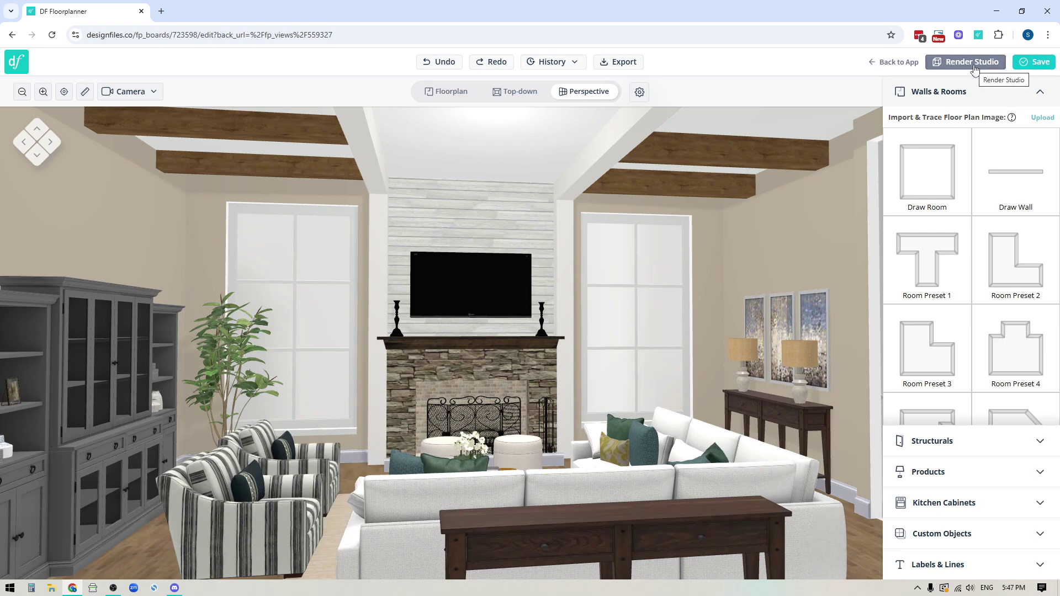
{"action": "left_click", "coordinate": [973, 65]}
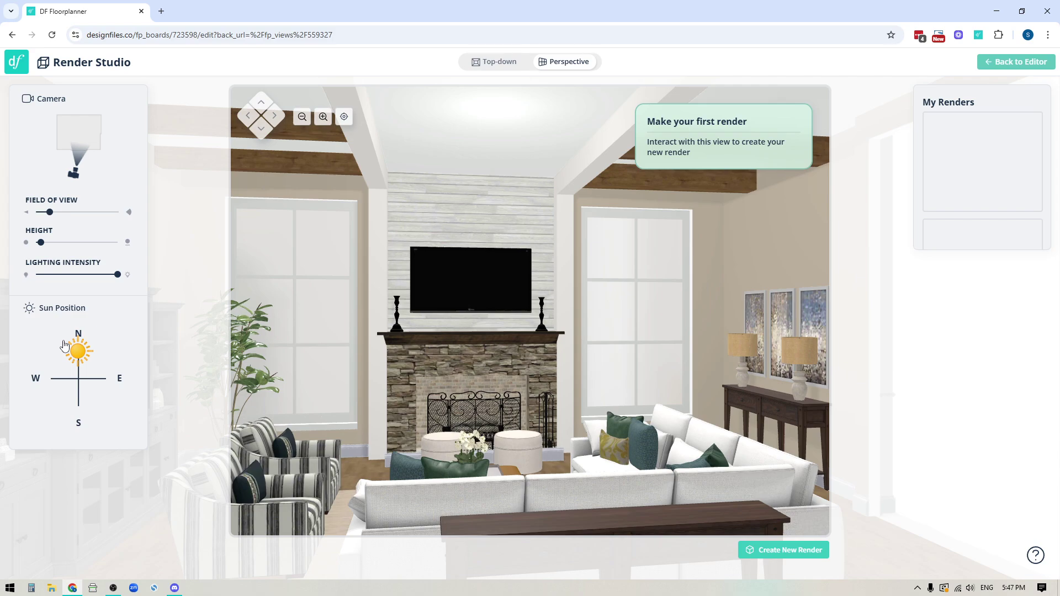
Step: Widen the camera's field of view slightly, keeping the lighting intensity at maximum and the sun at north
{"action": "left_click_drag", "start_coordinate": [49, 213], "coordinate": [44, 242]}
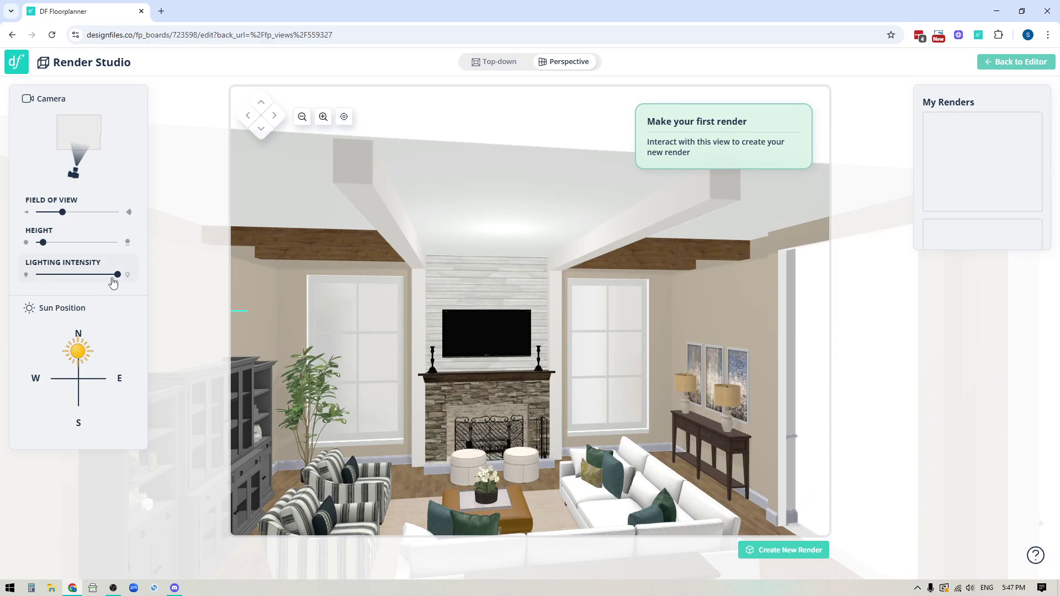
{"action": "mouse_move", "coordinate": [117, 275]}
{"action": "left_mouse_down"}
{"action": "mouse_move", "coordinate": [59, 282]}
{"action": "mouse_move", "coordinate": [122, 282]}
{"action": "left_mouse_up"}
{"action": "left_click_drag", "start_coordinate": [270, 349], "coordinate": [380, 310]}
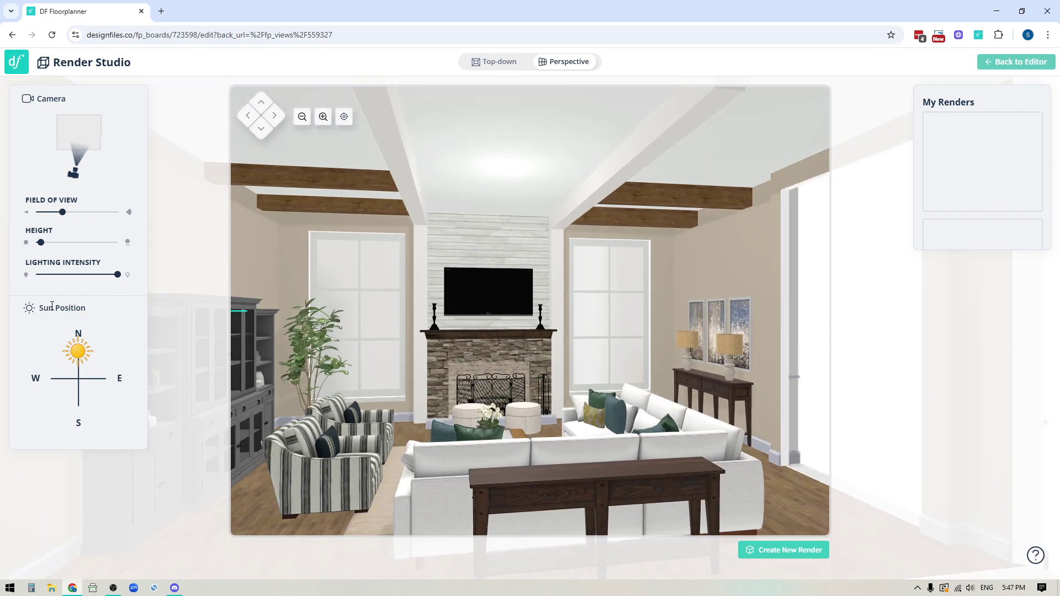
{"action": "mouse_move", "coordinate": [90, 355]}
{"action": "left_mouse_down"}
{"action": "mouse_move", "coordinate": [105, 366]}
{"action": "mouse_move", "coordinate": [103, 410]}
{"action": "mouse_move", "coordinate": [57, 396]}
{"action": "mouse_move", "coordinate": [45, 369]}
{"action": "mouse_move", "coordinate": [74, 346]}
{"action": "mouse_move", "coordinate": [132, 357]}
{"action": "mouse_move", "coordinate": [74, 351]}
{"action": "mouse_move", "coordinate": [52, 390]}
{"action": "mouse_move", "coordinate": [105, 394]}
{"action": "mouse_move", "coordinate": [66, 399]}
{"action": "mouse_move", "coordinate": [79, 352]}
{"action": "left_mouse_up"}
Step: Create a render of the living room from an angled view with the fireplace, striped armchairs, sectional and console table behind it
{"action": "mouse_move", "coordinate": [502, 357]}
{"action": "left_mouse_down"}
{"action": "mouse_move", "coordinate": [426, 350]}
{"action": "mouse_move", "coordinate": [571, 358]}
{"action": "mouse_move", "coordinate": [529, 377]}
{"action": "mouse_move", "coordinate": [492, 359]}
{"action": "left_mouse_up"}
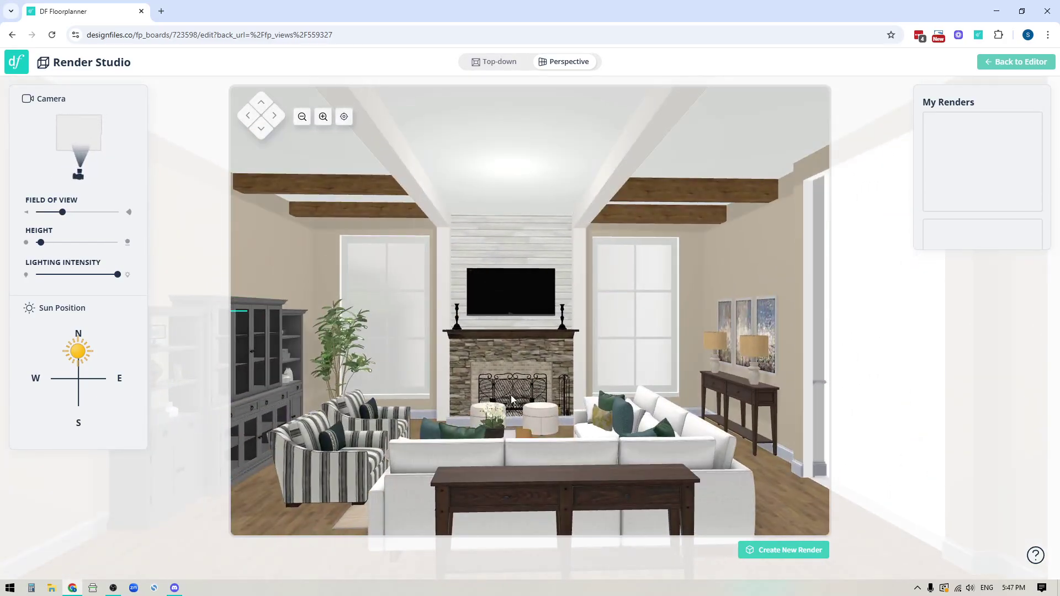
{"action": "mouse_move", "coordinate": [511, 395]}
{"action": "left_mouse_down"}
{"action": "mouse_move", "coordinate": [517, 268]}
{"action": "mouse_move", "coordinate": [515, 447]}
{"action": "mouse_move", "coordinate": [731, 393]}
{"action": "mouse_move", "coordinate": [606, 386]}
{"action": "mouse_move", "coordinate": [548, 236]}
{"action": "mouse_move", "coordinate": [551, 459]}
{"action": "mouse_move", "coordinate": [533, 309]}
{"action": "mouse_move", "coordinate": [522, 398]}
{"action": "mouse_move", "coordinate": [518, 378]}
{"action": "mouse_move", "coordinate": [539, 357]}
{"action": "left_mouse_up"}
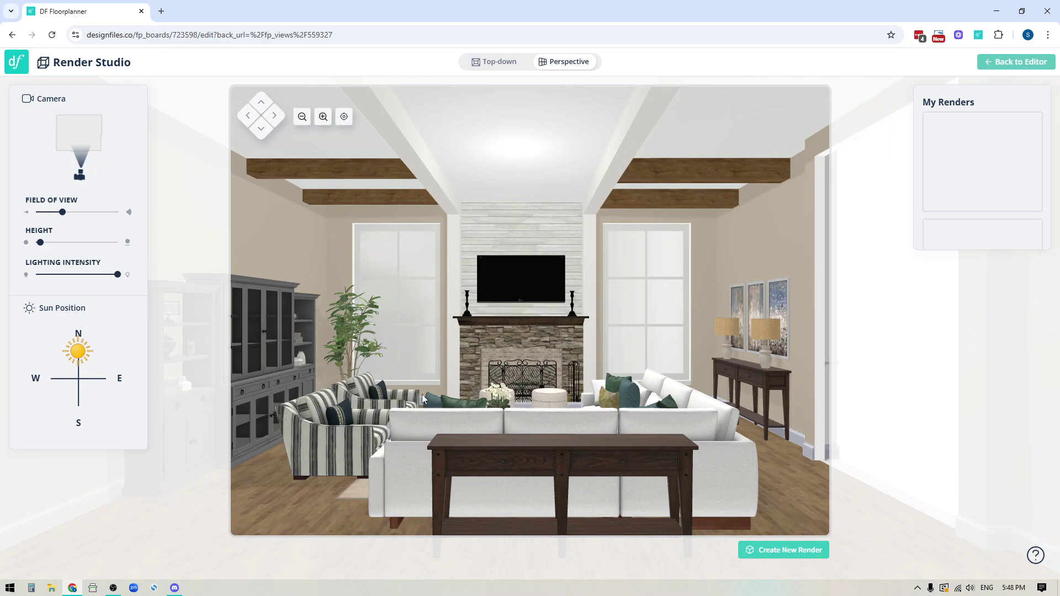
{"action": "left_click_drag", "start_coordinate": [422, 394], "coordinate": [429, 382]}
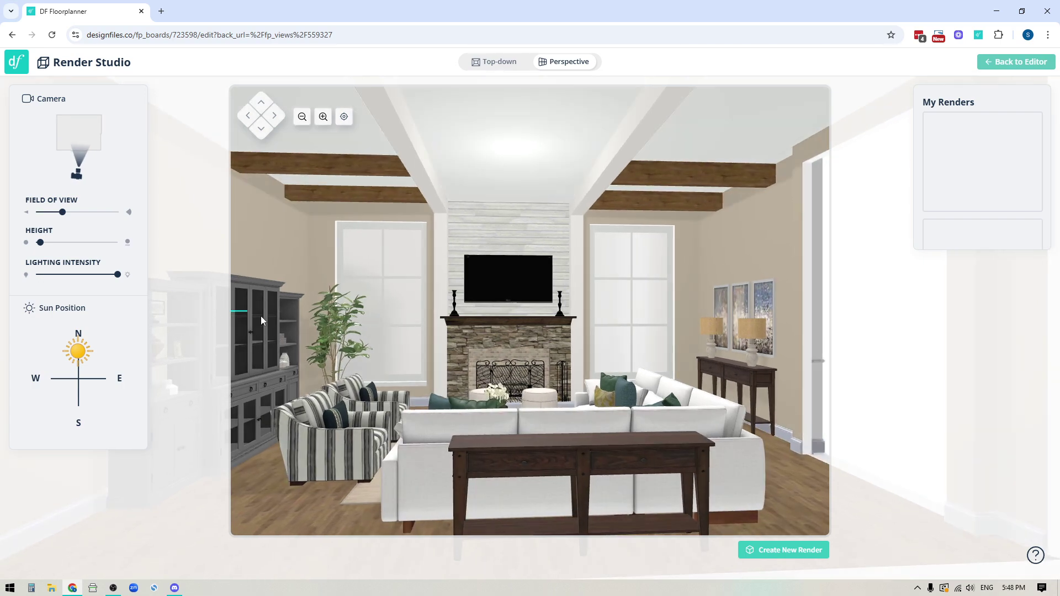
{"action": "left_click_drag", "start_coordinate": [417, 390], "coordinate": [417, 365]}
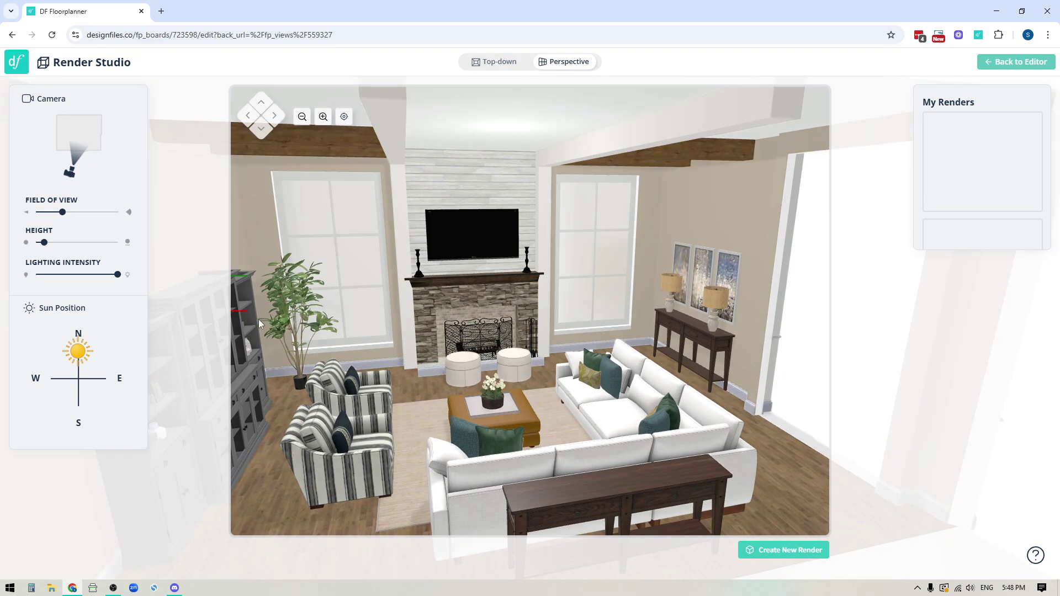
{"action": "mouse_move", "coordinate": [444, 412]}
{"action": "left_mouse_down"}
{"action": "mouse_move", "coordinate": [429, 411]}
{"action": "mouse_move", "coordinate": [431, 399]}
{"action": "mouse_move", "coordinate": [446, 407]}
{"action": "mouse_move", "coordinate": [443, 425]}
{"action": "mouse_move", "coordinate": [427, 426]}
{"action": "mouse_move", "coordinate": [422, 399]}
{"action": "mouse_move", "coordinate": [435, 426]}
{"action": "mouse_move", "coordinate": [426, 408]}
{"action": "left_mouse_up"}
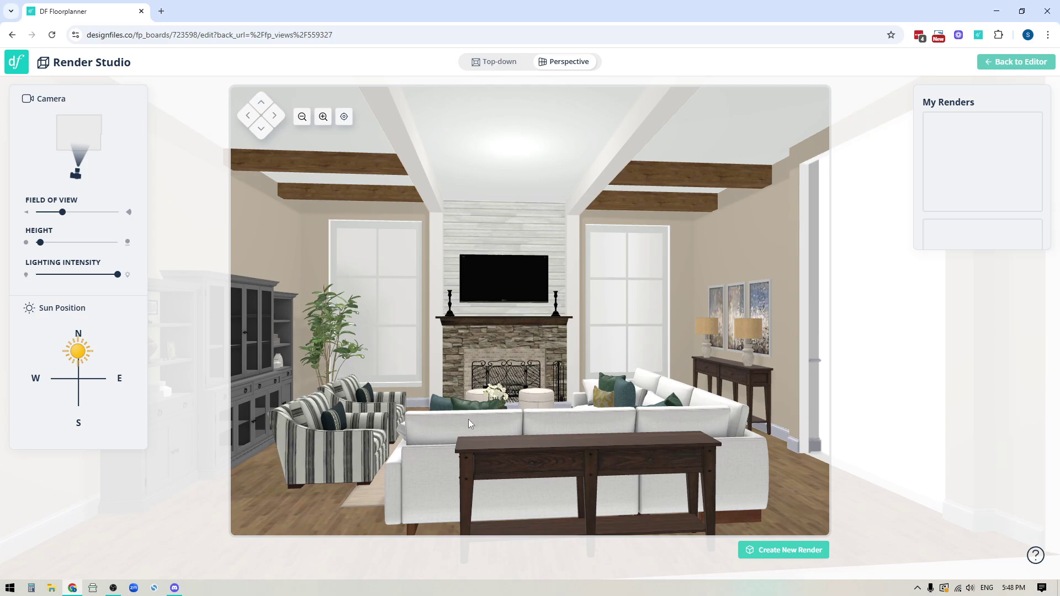
{"action": "left_click_drag", "start_coordinate": [468, 419], "coordinate": [435, 374]}
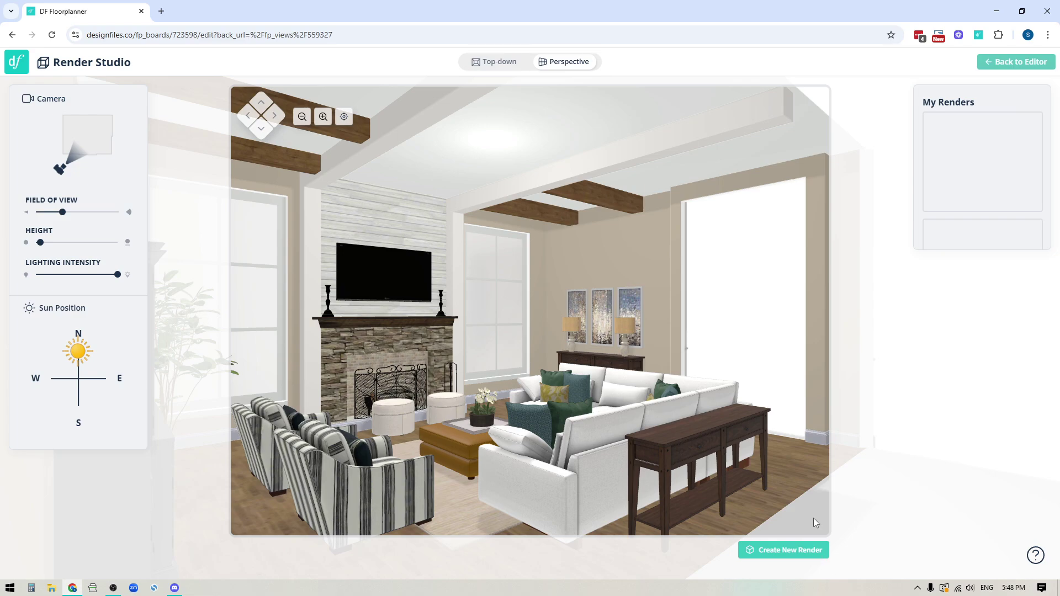
{"action": "left_click", "coordinate": [780, 551]}
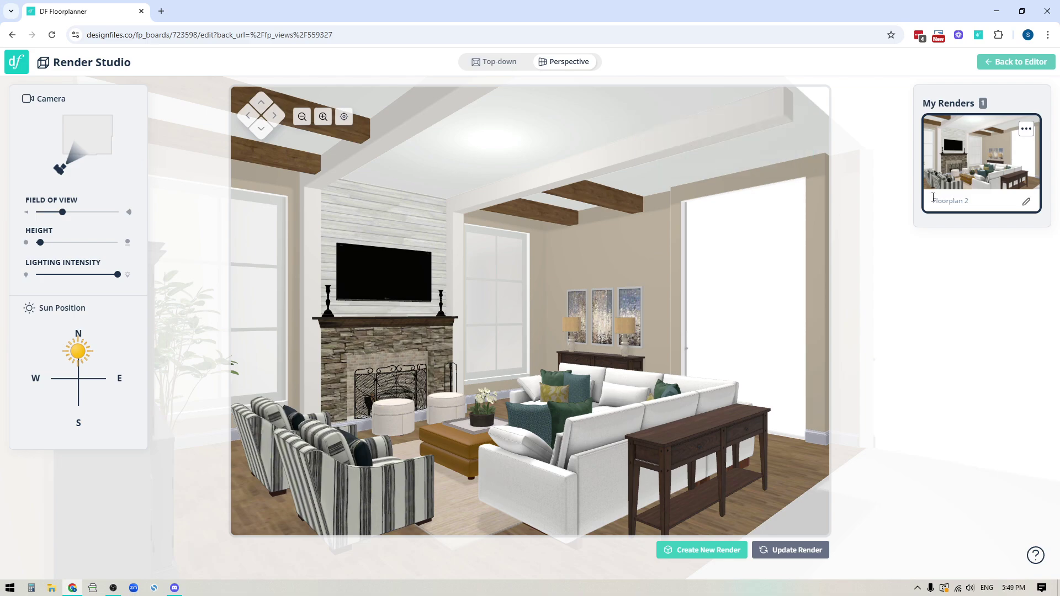
Step: Create a second render with a straight-on close-up of the fireplace wall, TV and two round ottomans
{"action": "left_click_drag", "start_coordinate": [763, 496], "coordinate": [730, 479]}
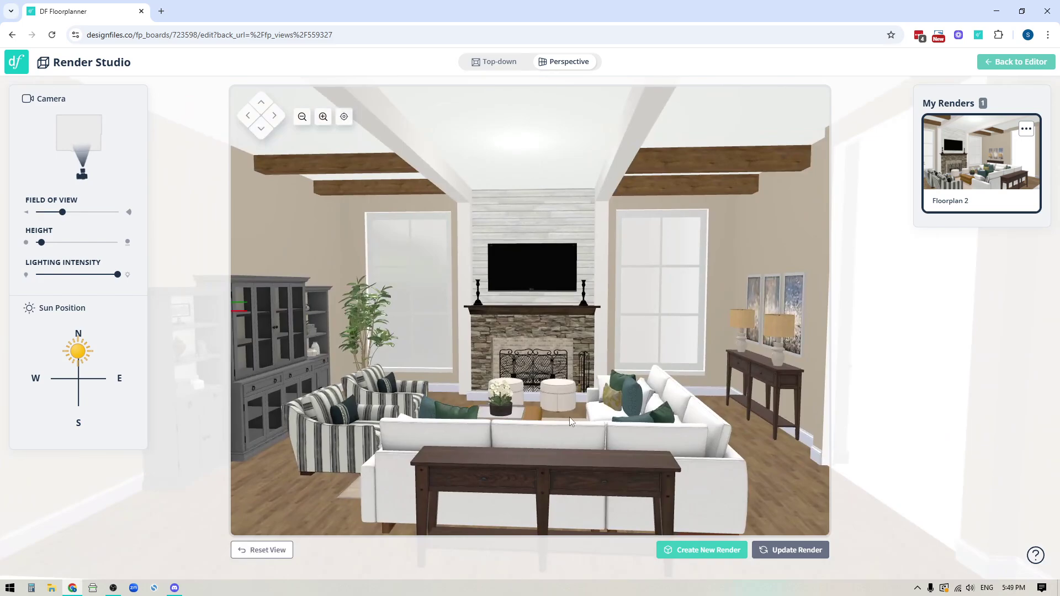
{"action": "scroll", "coordinate": [569, 416], "scroll_direction": "up", "scroll_amount": 5}
{"action": "left_click_drag", "start_coordinate": [572, 416], "coordinate": [639, 502]}
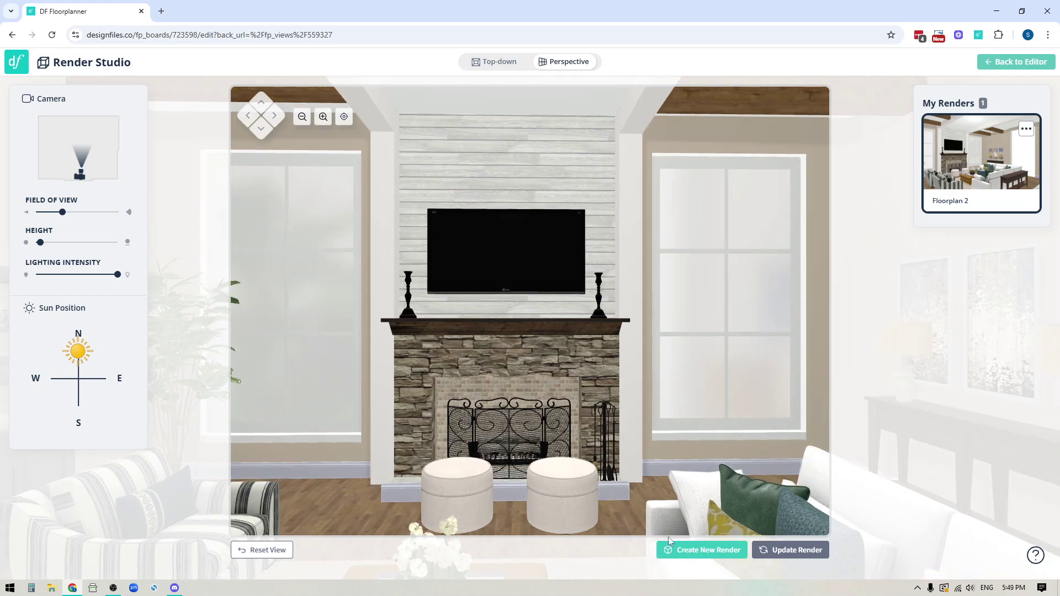
{"action": "left_click", "coordinate": [697, 550]}
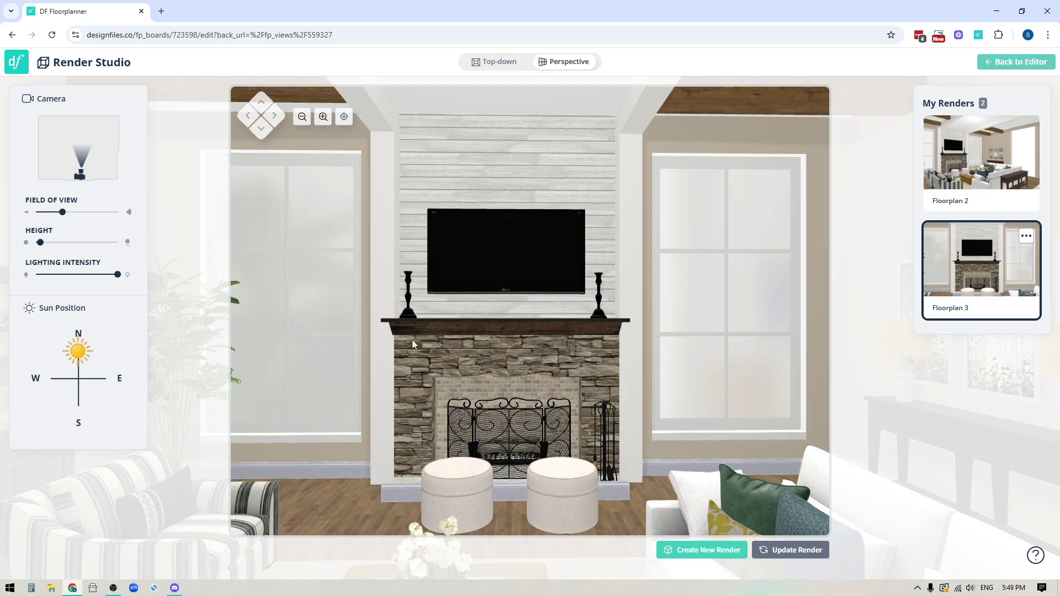
Step: Update the fireplace render with a wider view that takes in the coffee table, plant and sectional
{"action": "scroll", "coordinate": [411, 339], "scroll_direction": "down", "scroll_amount": 5}
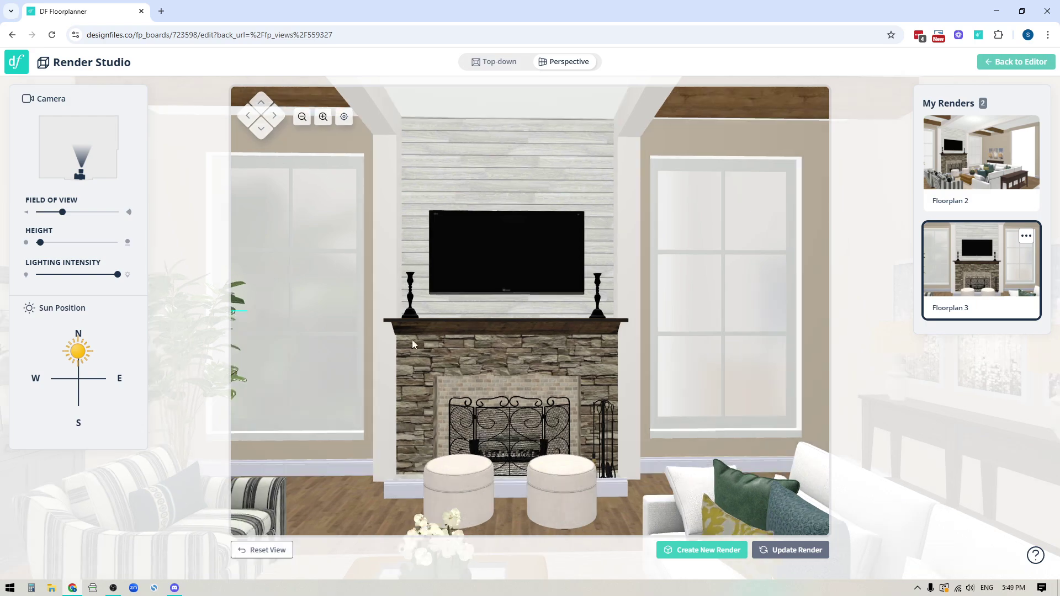
{"action": "scroll", "coordinate": [585, 492], "scroll_direction": "down", "scroll_amount": 4}
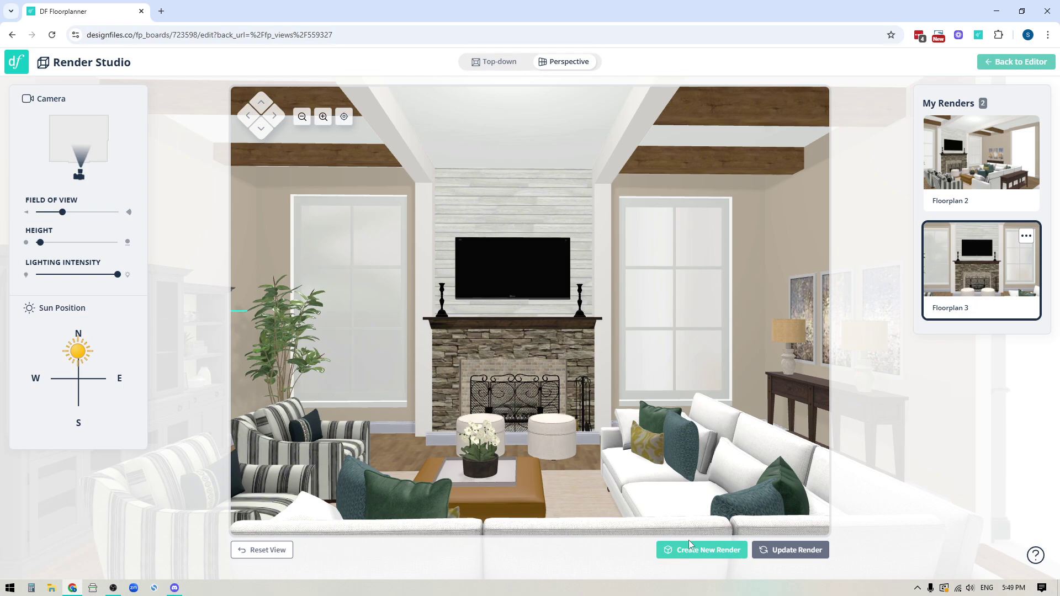
{"action": "left_click", "coordinate": [791, 551]}
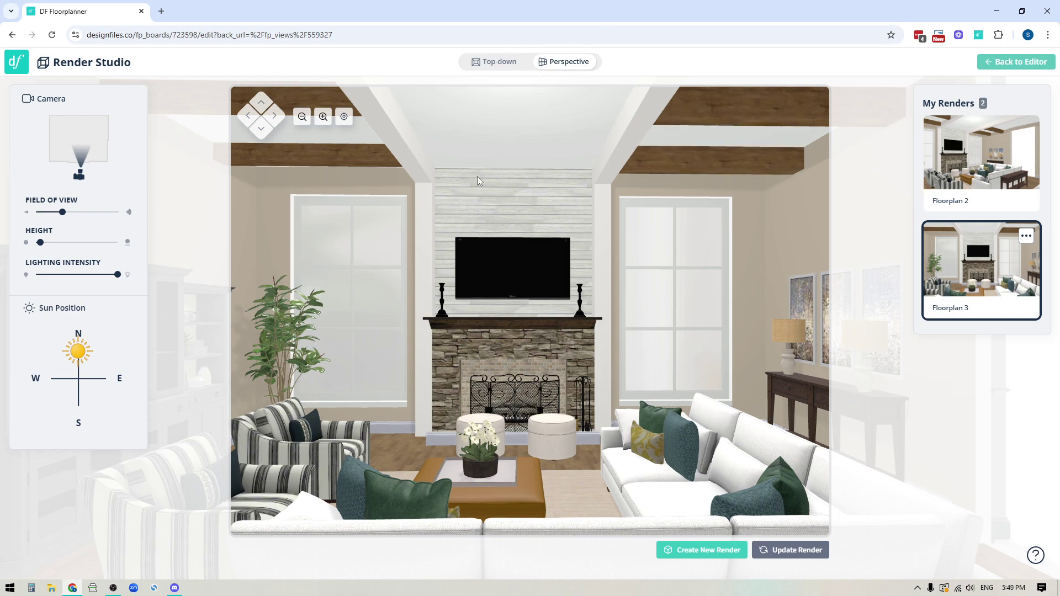
Step: Create a new render from a top-down view, with the room enlarged and centred in the frame
{"action": "left_click", "coordinate": [494, 62]}
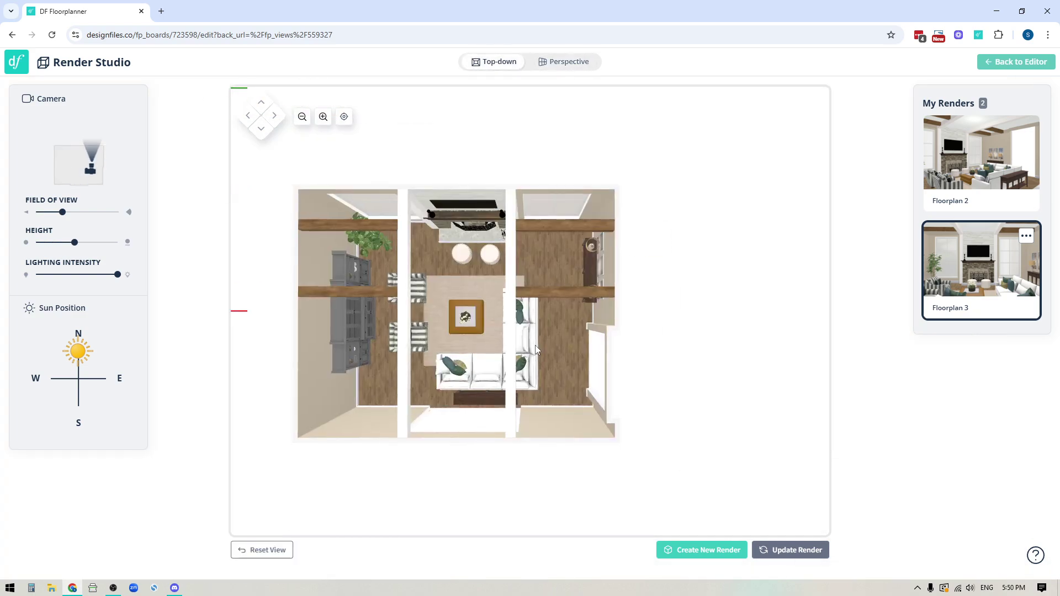
{"action": "scroll", "coordinate": [652, 364], "scroll_direction": "up", "scroll_amount": 5}
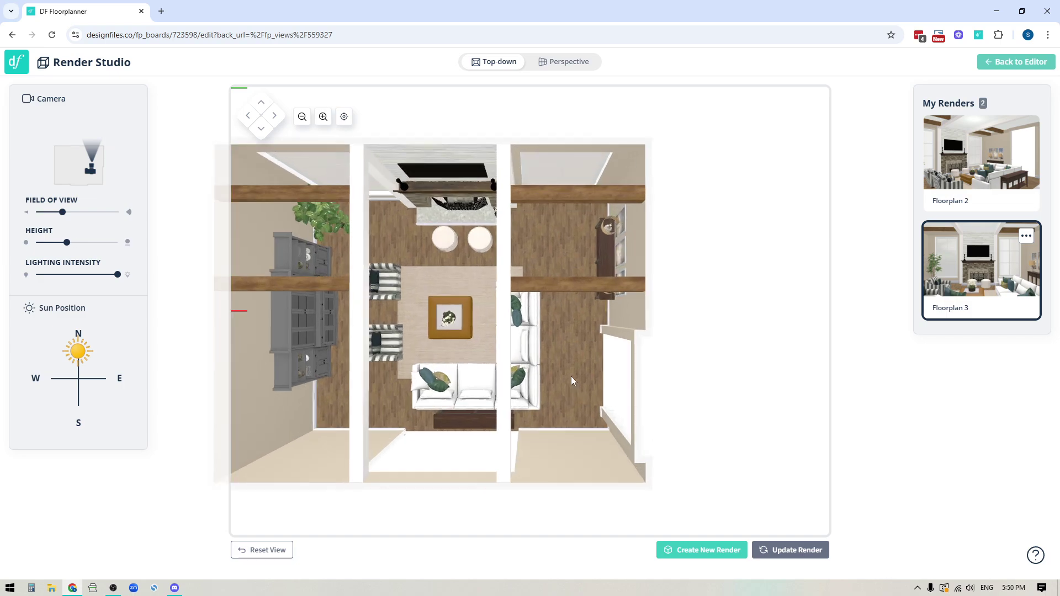
{"action": "left_click_drag", "start_coordinate": [730, 373], "coordinate": [774, 391]}
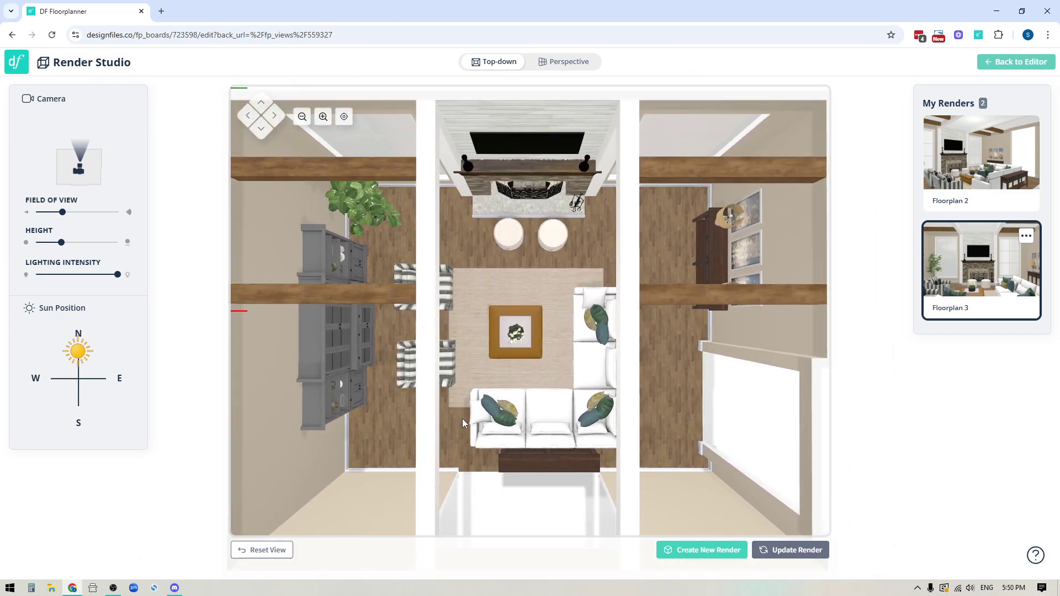
{"action": "left_click", "coordinate": [697, 552]}
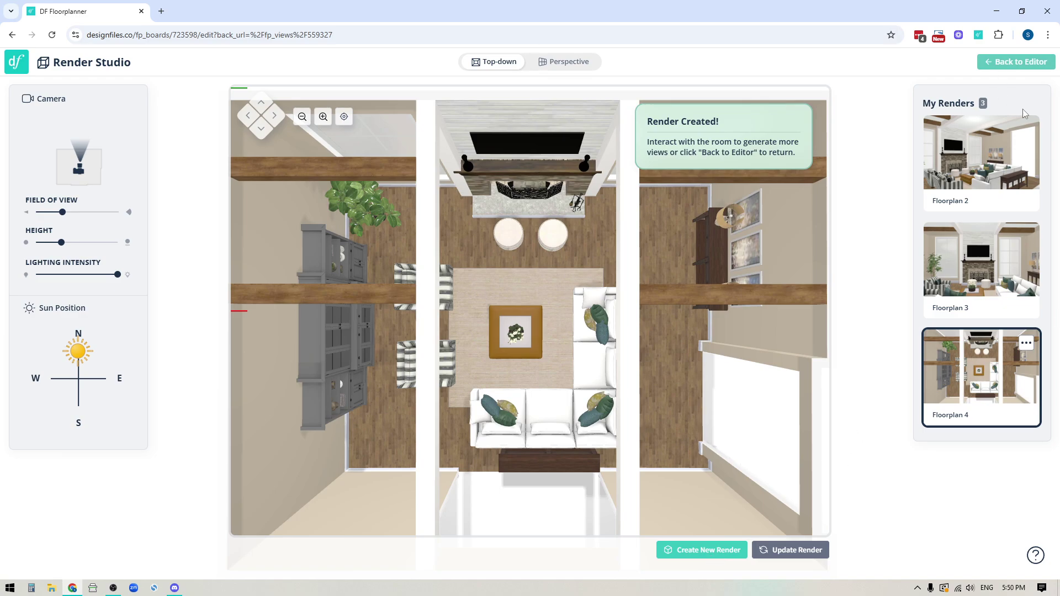
Step: Delete the top-down render from the saved renders
{"action": "mouse_move", "coordinate": [1026, 132]}
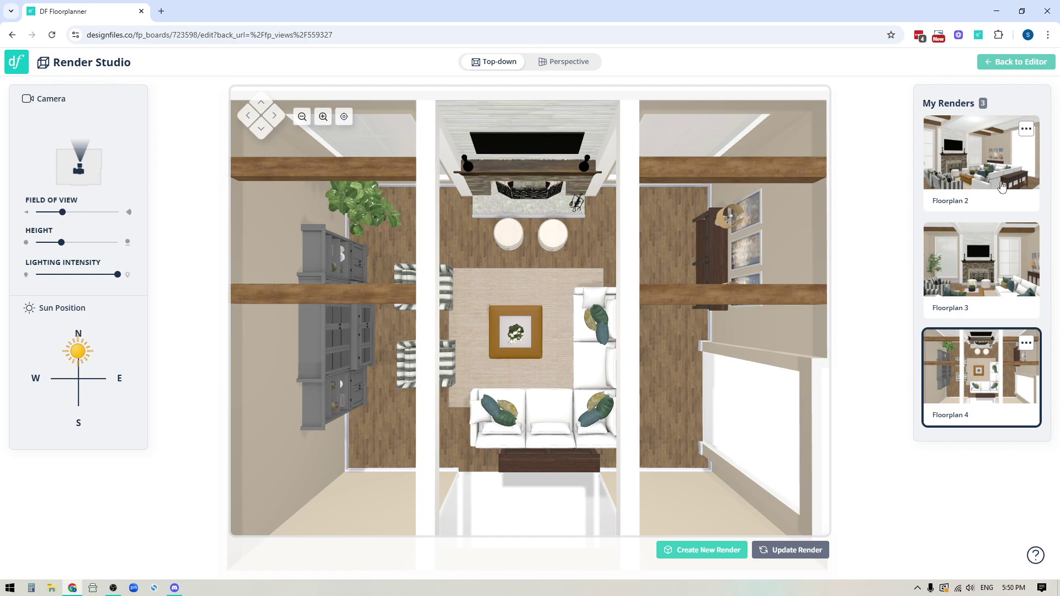
{"action": "mouse_move", "coordinate": [1004, 275]}
{"action": "mouse_move", "coordinate": [1016, 161]}
{"action": "left_click", "coordinate": [1027, 130]}
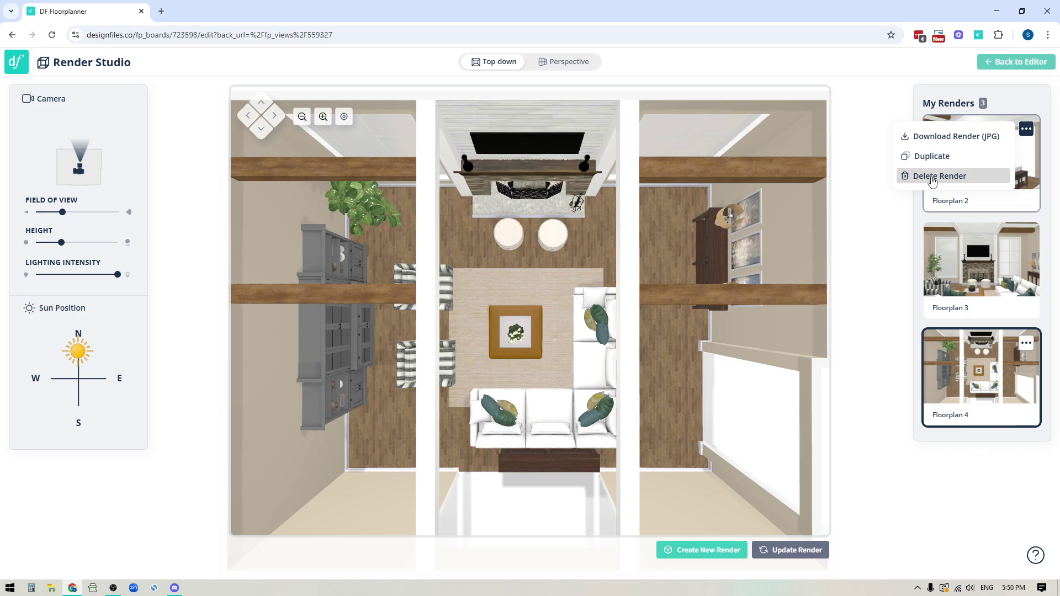
{"action": "left_click", "coordinate": [1026, 344]}
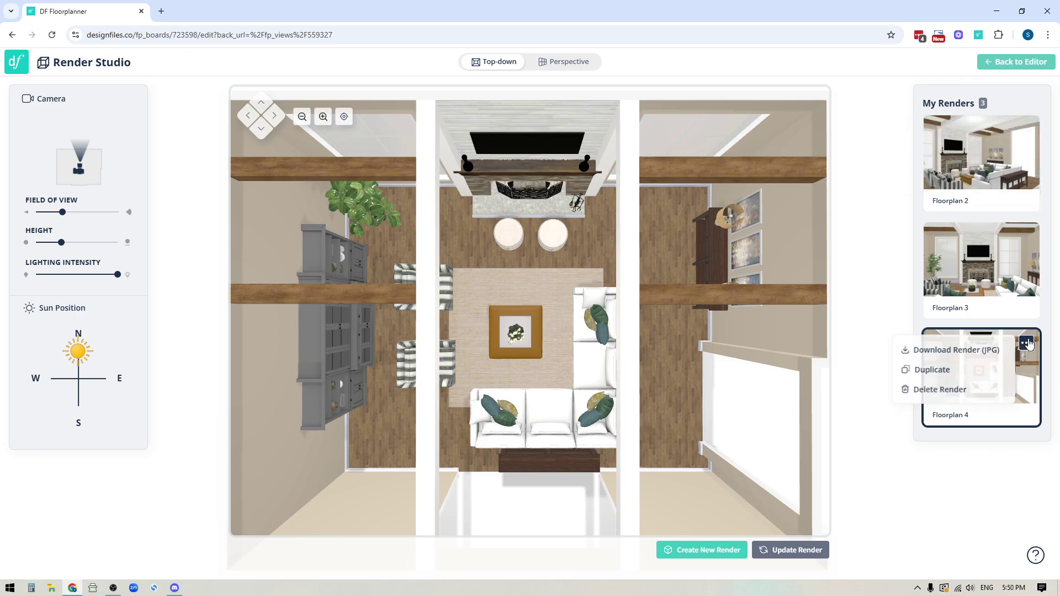
{"action": "left_click", "coordinate": [946, 392]}
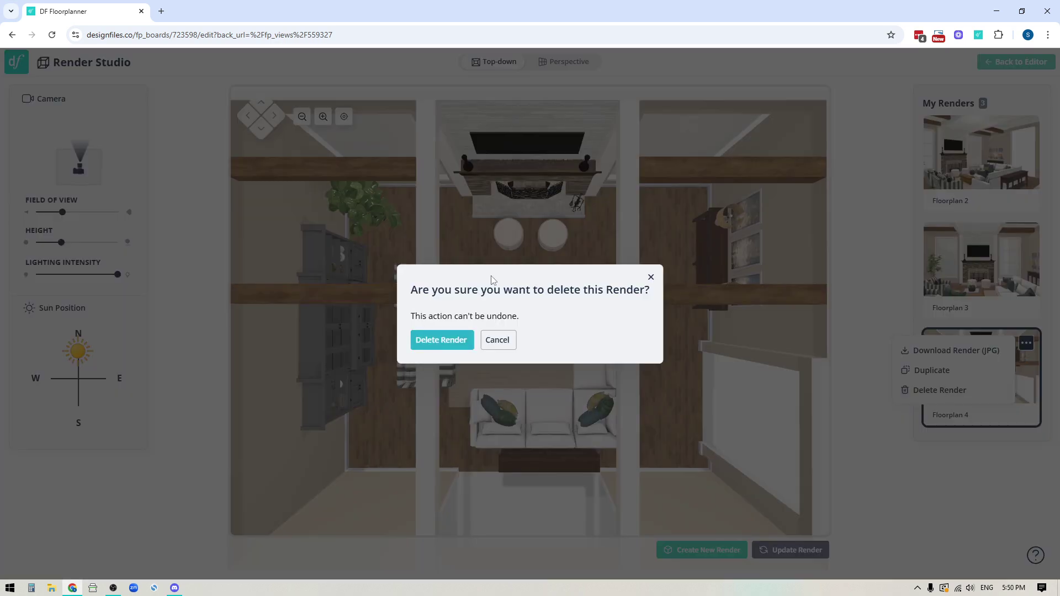
{"action": "left_click", "coordinate": [441, 340]}
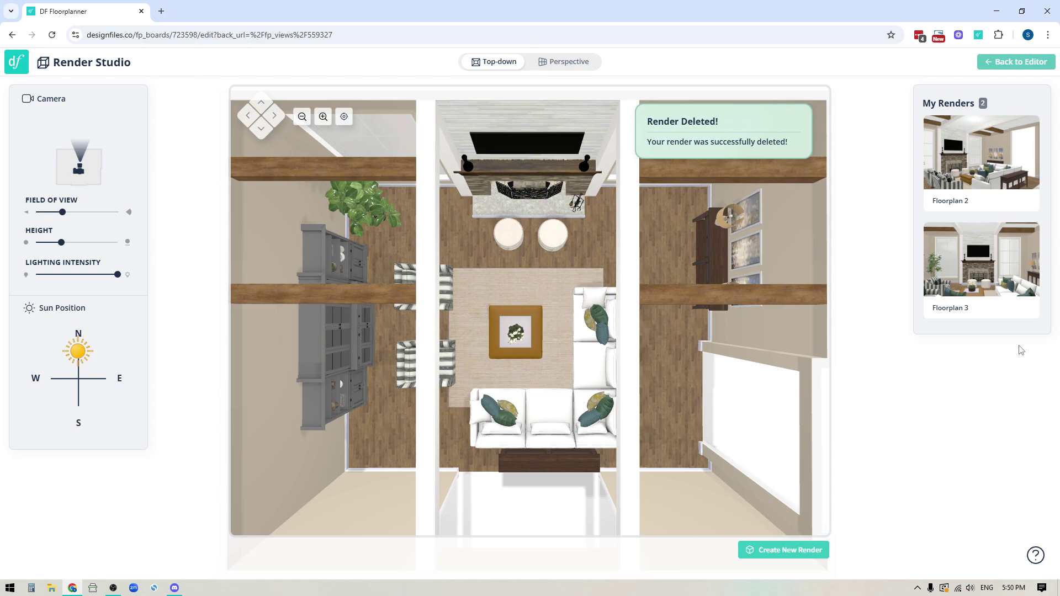
Step: Rename the Floorplan 3 render as Fireplace View
{"action": "mouse_move", "coordinate": [951, 202]}
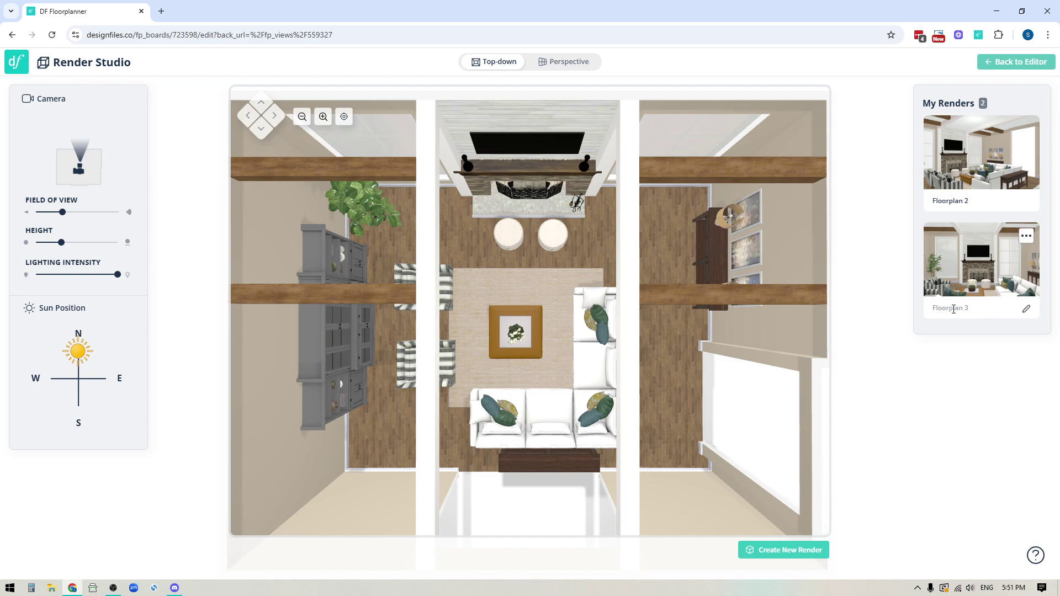
{"action": "left_click_drag", "start_coordinate": [973, 306], "coordinate": [919, 316]}
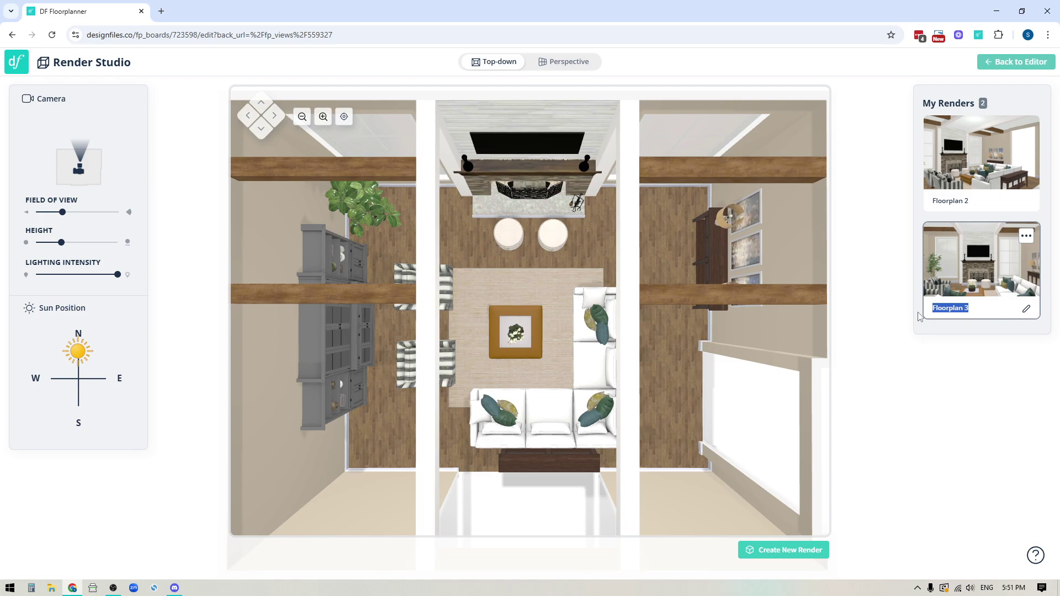
{"action": "type", "text": "Fireplace View"}
{"action": "left_click", "coordinate": [969, 327]}
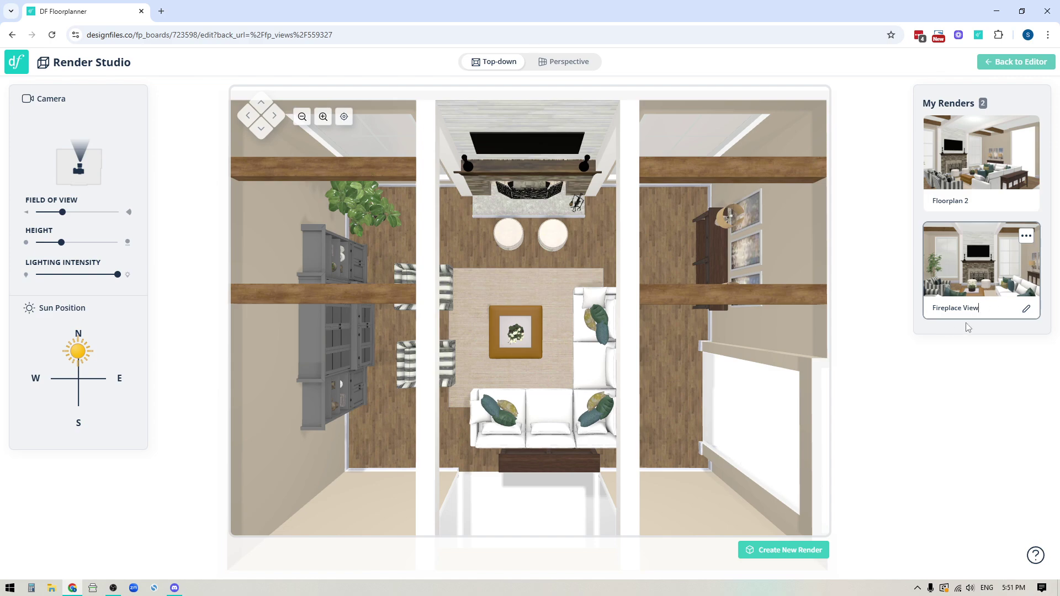
Step: Return to the floor plan editor and save the floor plan
{"action": "left_click", "coordinate": [1000, 63]}
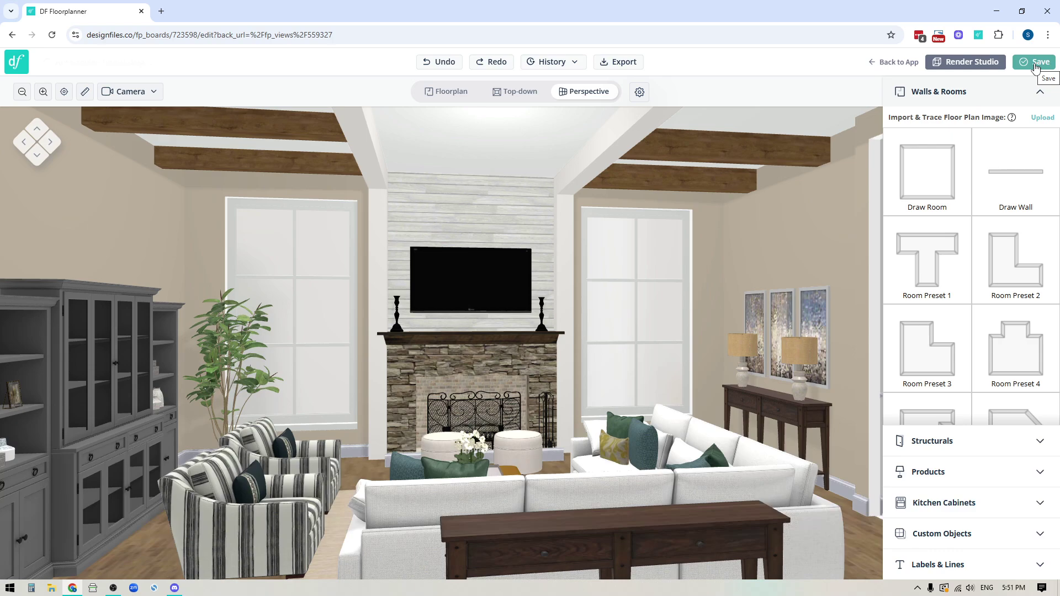
{"action": "left_click", "coordinate": [1035, 64]}
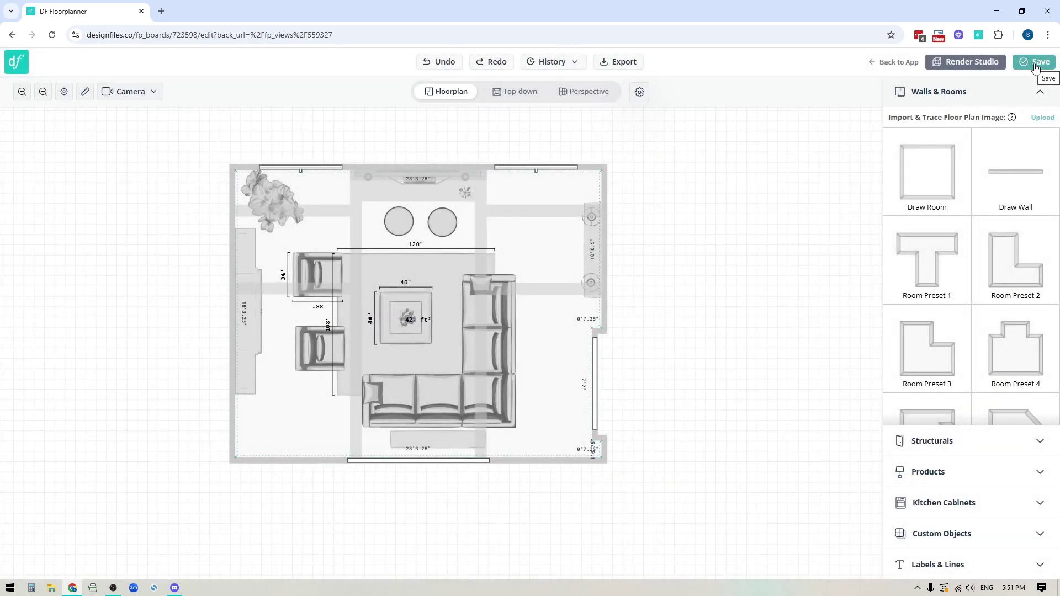
Step: Go to the project's designs overview and check which options are offered for the Fireplace View design
{"action": "left_click", "coordinate": [891, 64]}
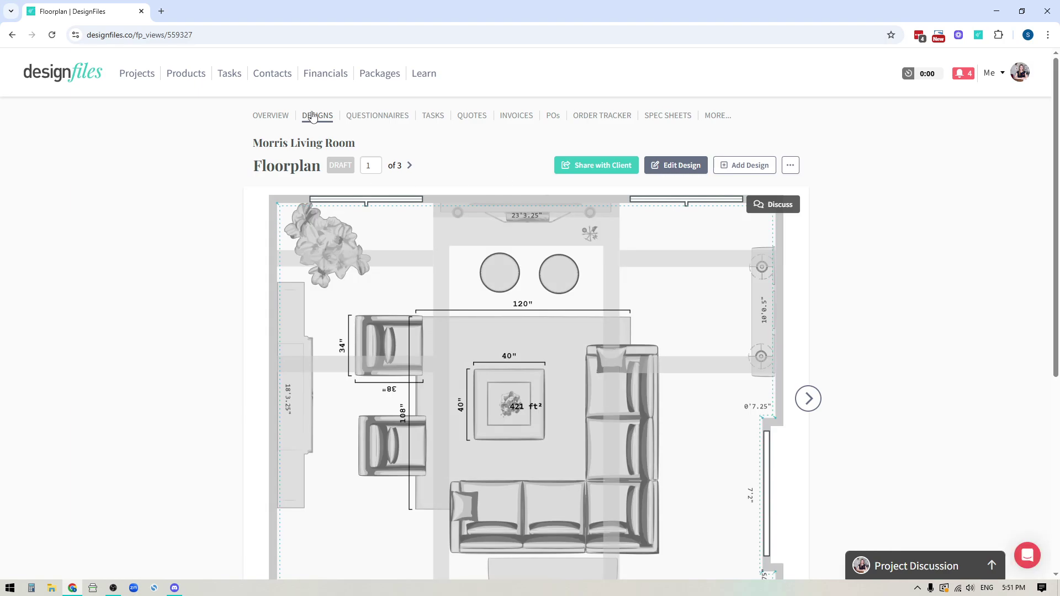
{"action": "left_click", "coordinate": [312, 117]}
{"action": "mouse_move", "coordinate": [114, 210]}
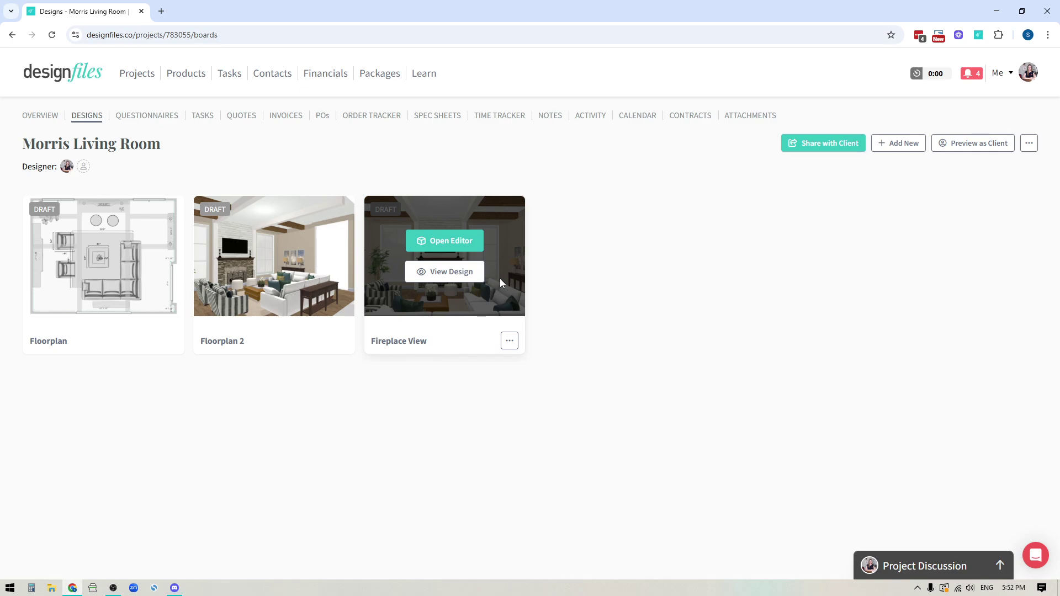
{"action": "left_click", "coordinate": [509, 341]}
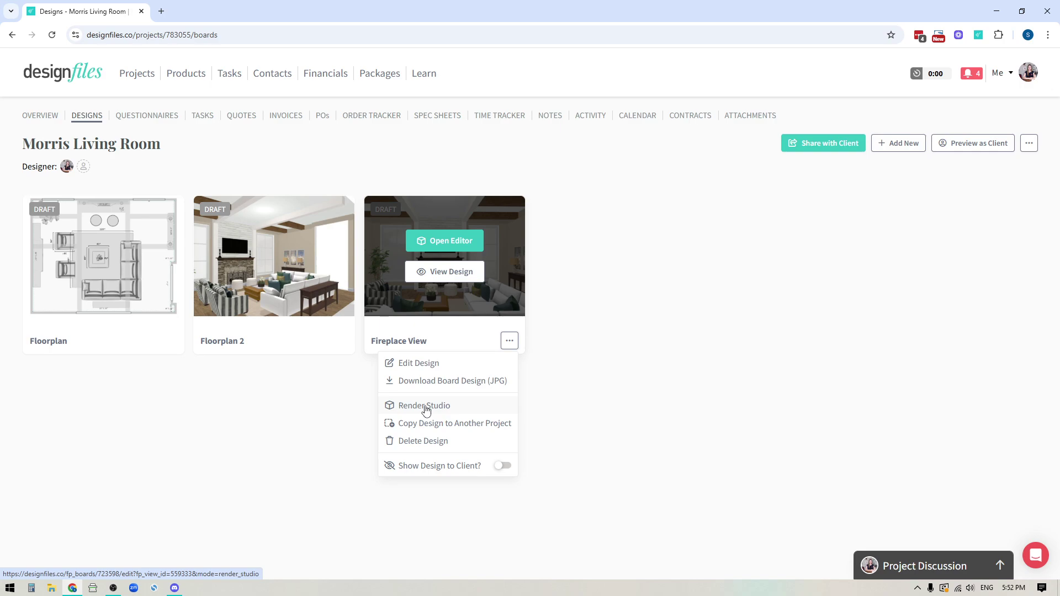
{"action": "left_click", "coordinate": [620, 393]}
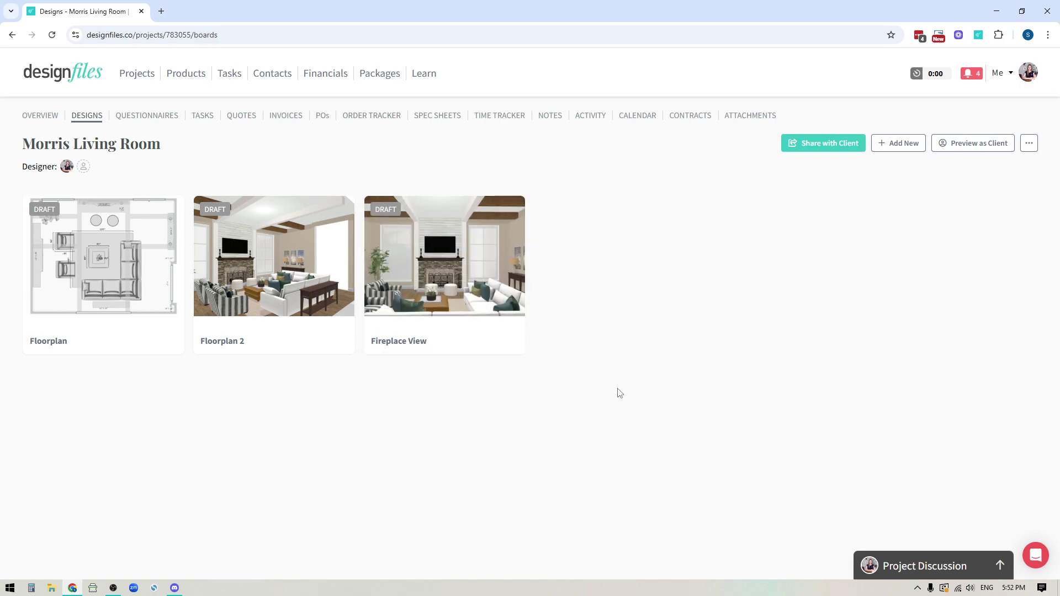